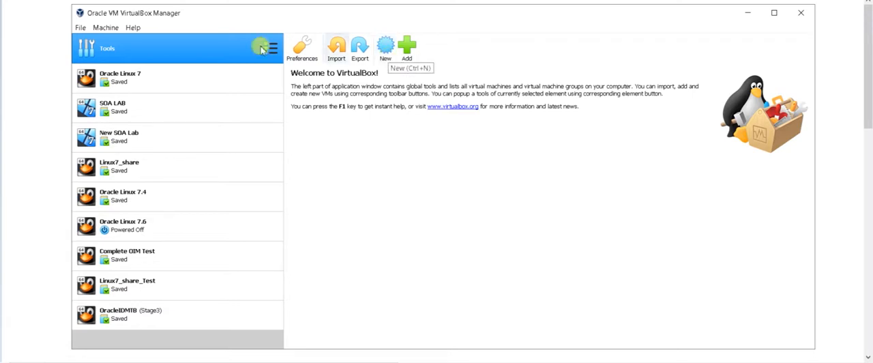
Start creating a virtual machine named UbuntuBatch with type Linux and version Ubuntu (64-bit)
left_click(106, 28)
left_click(112, 41)
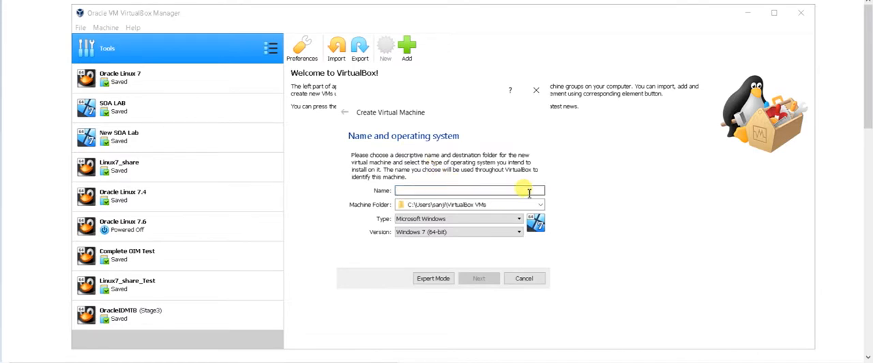
type("UbuntuBatch")
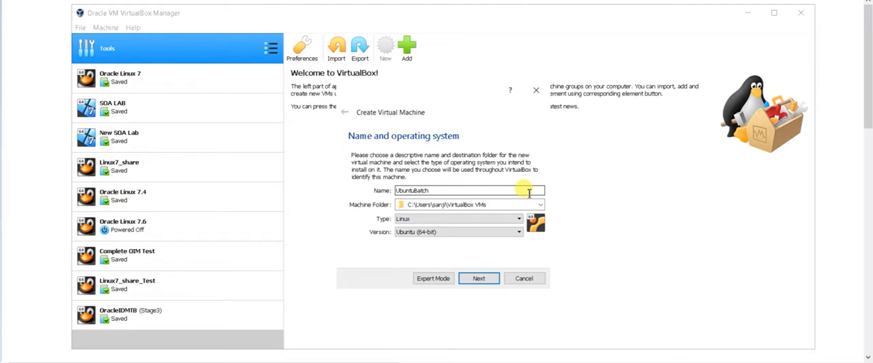
left_click(477, 223)
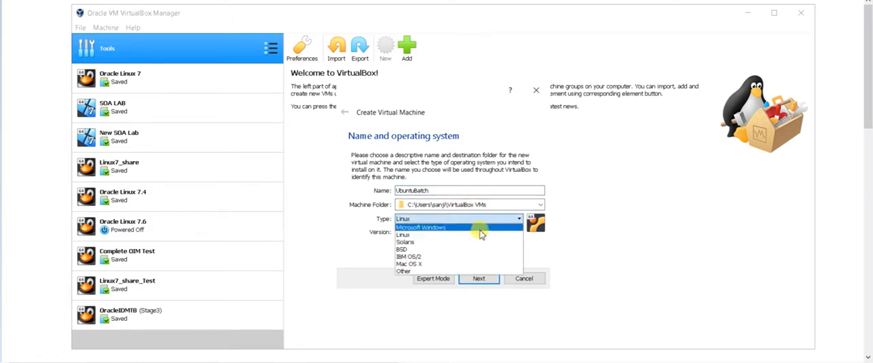
left_click(481, 236)
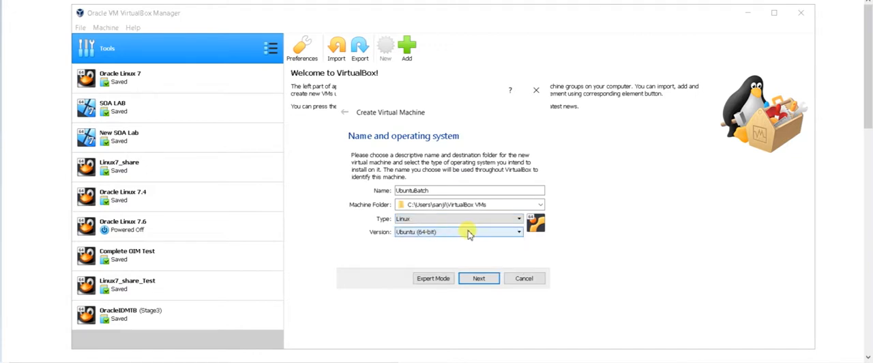
left_click(469, 234)
left_click(469, 234)
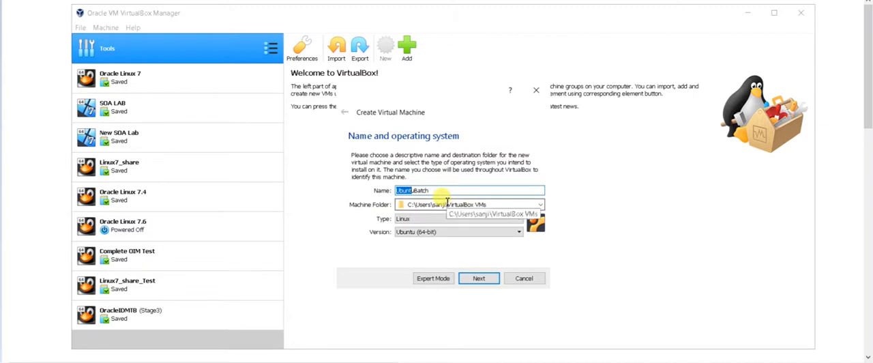
left_click(444, 232)
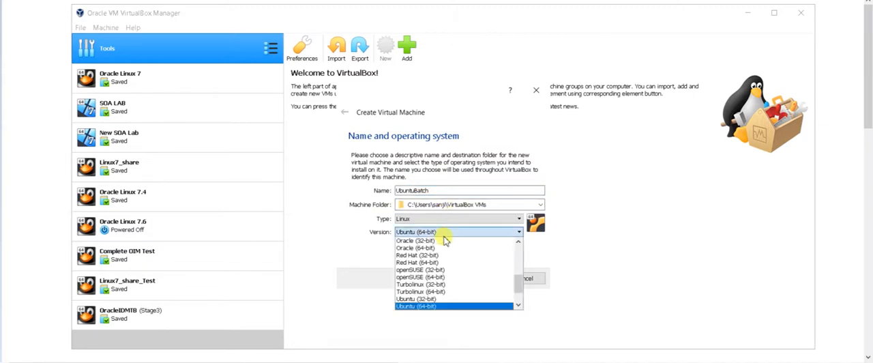
left_click(444, 234)
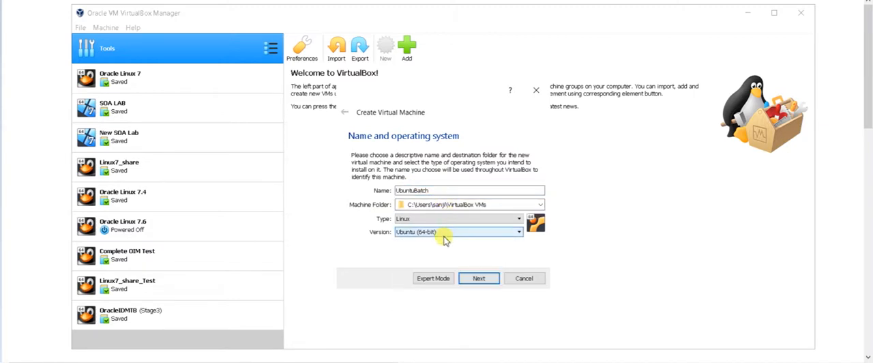
left_click(479, 279)
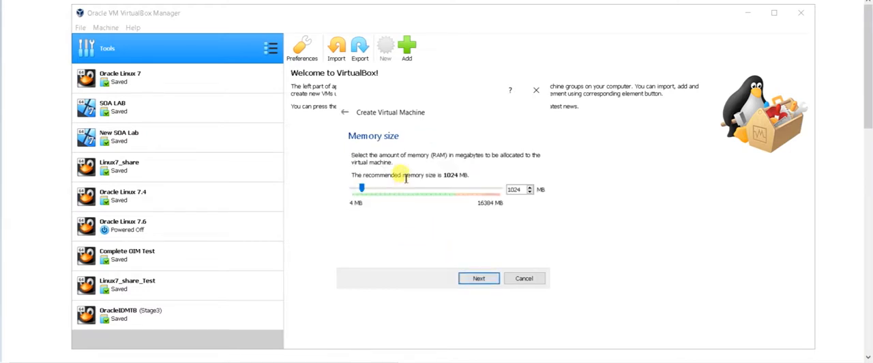
Allocate 2048 MB of memory to the new virtual machine
left_click_drag(361, 189, 388, 197)
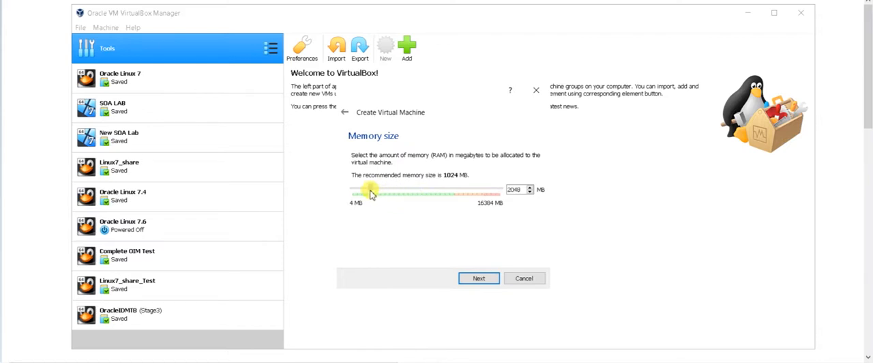
mouse_move(371, 194)
left_mouse_down()
mouse_move(513, 207)
mouse_move(378, 191)
left_mouse_up()
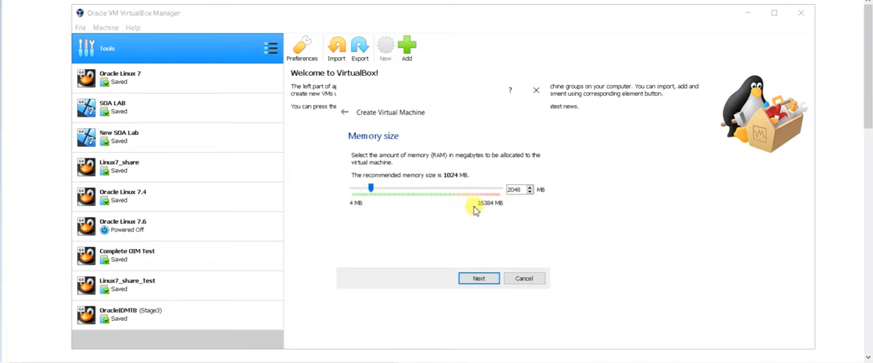
left_click(480, 278)
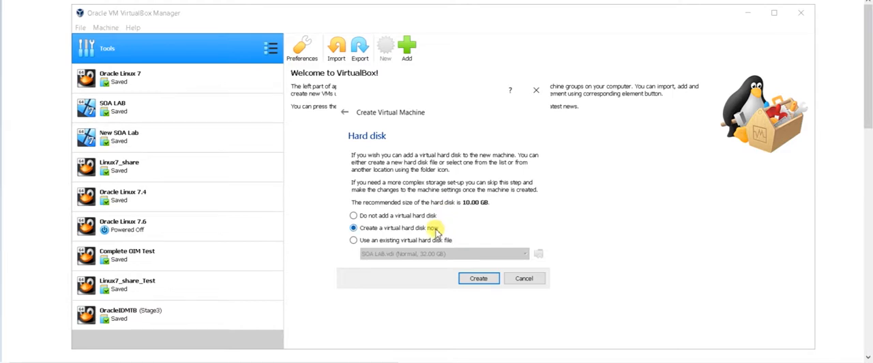
Create a dynamically allocated VDI virtual hard disk of 20 GB for the machine
left_click(480, 280)
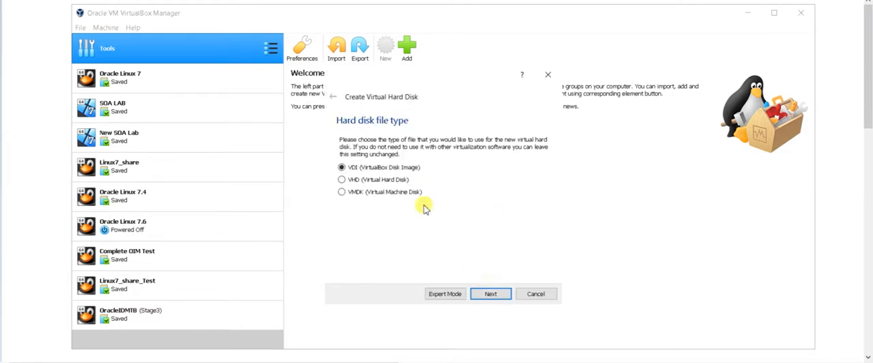
left_click(492, 295)
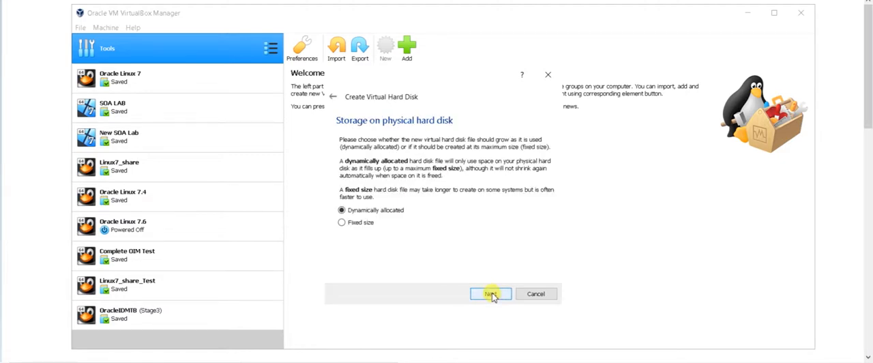
left_click(492, 294)
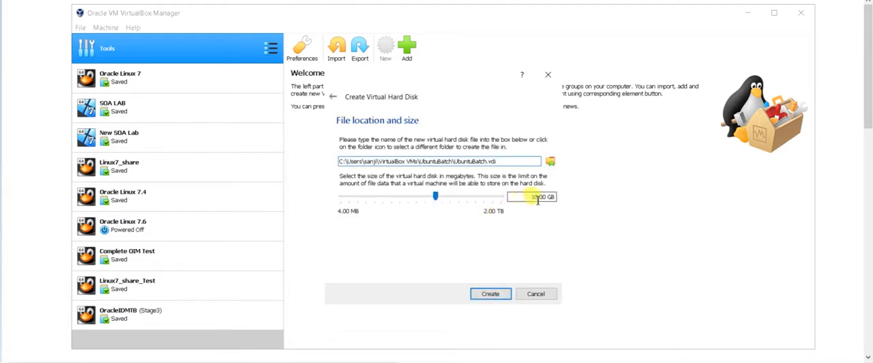
double_click(536, 197)
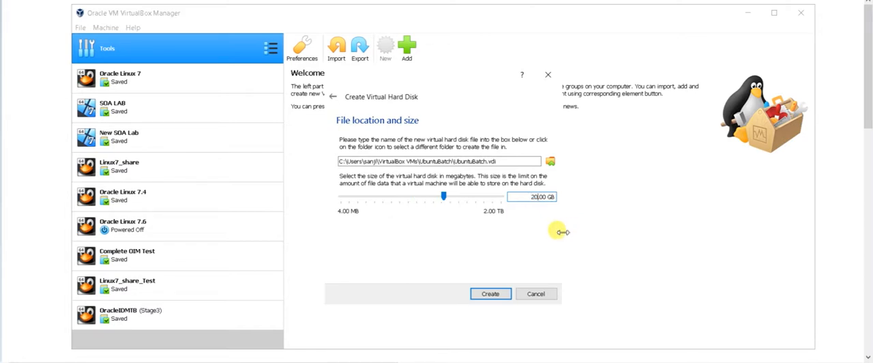
left_click(492, 294)
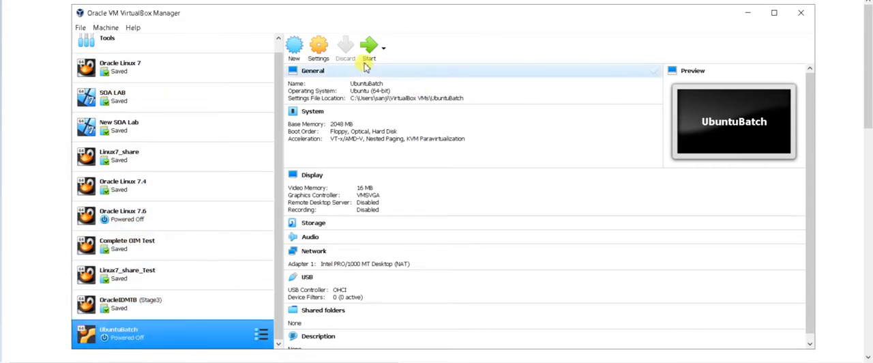
In UbuntuBatch's general settings, set both Shared Clipboard and Drag'n'Drop to Bidirectional
left_click(316, 60)
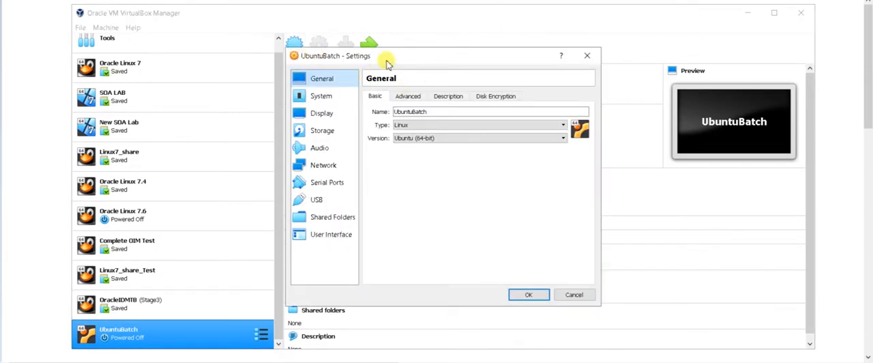
left_click_drag(388, 63, 396, 60)
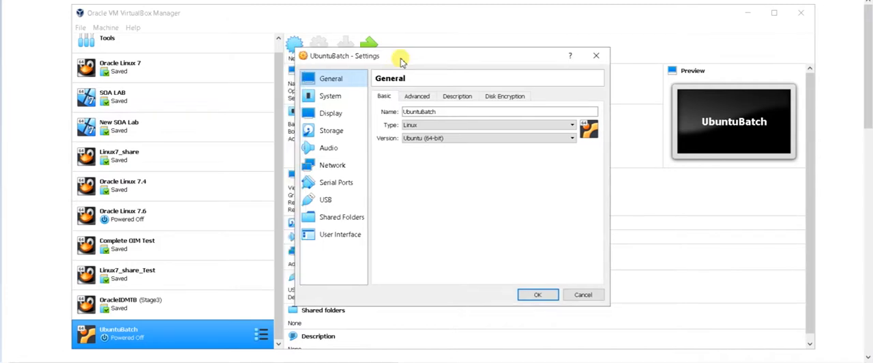
left_click(418, 99)
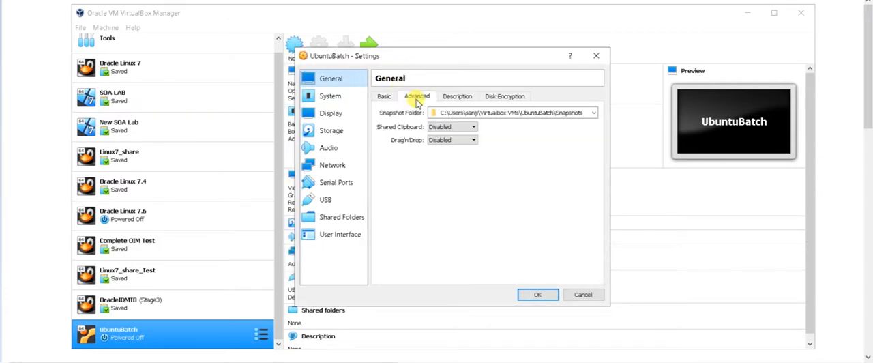
left_click(445, 127)
left_click(447, 157)
left_click(448, 140)
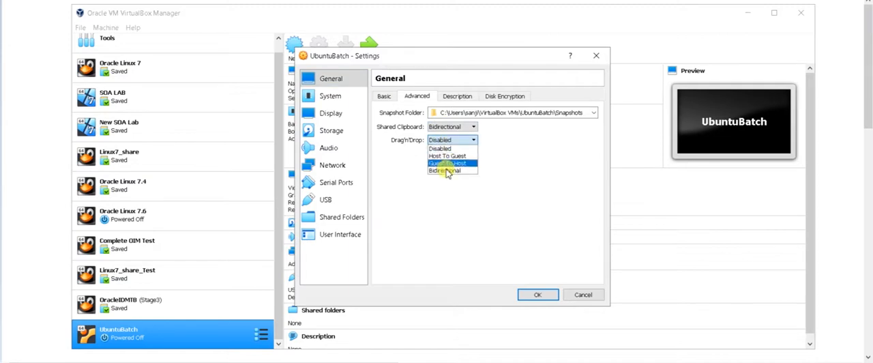
left_click(447, 169)
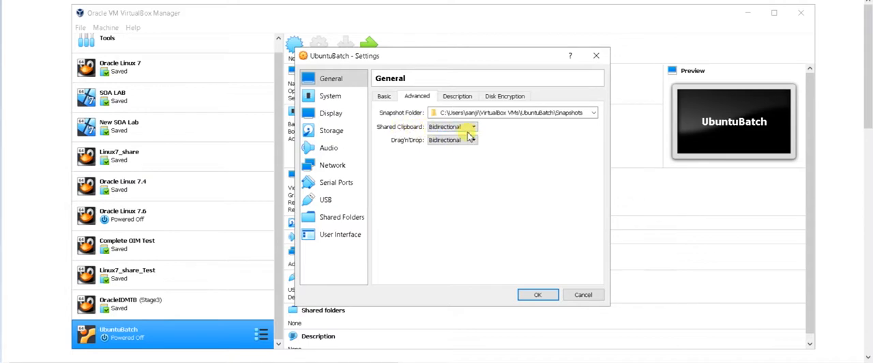
mouse_move(468, 133)
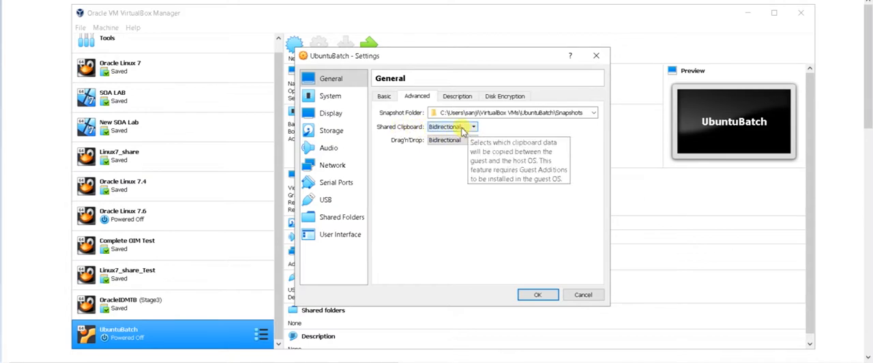
left_click(456, 97)
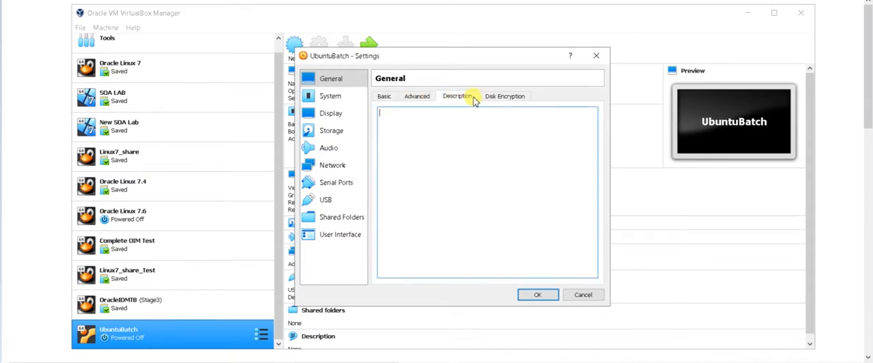
left_click(385, 97)
In the system settings, disable Floppy and make Hard Disk first in the boot order, and assign 2 processors
left_click(332, 96)
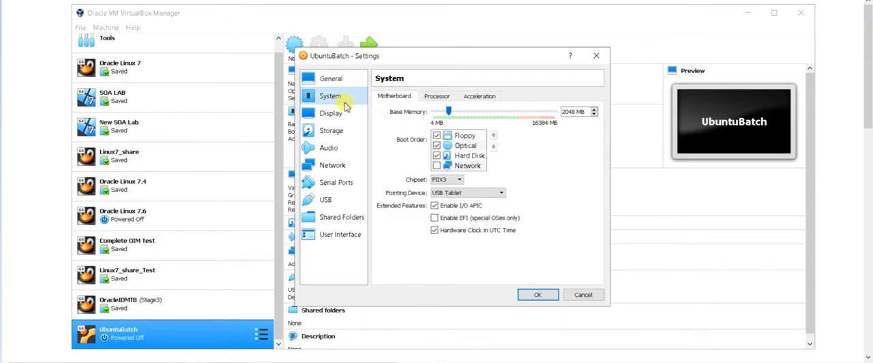
left_click(437, 135)
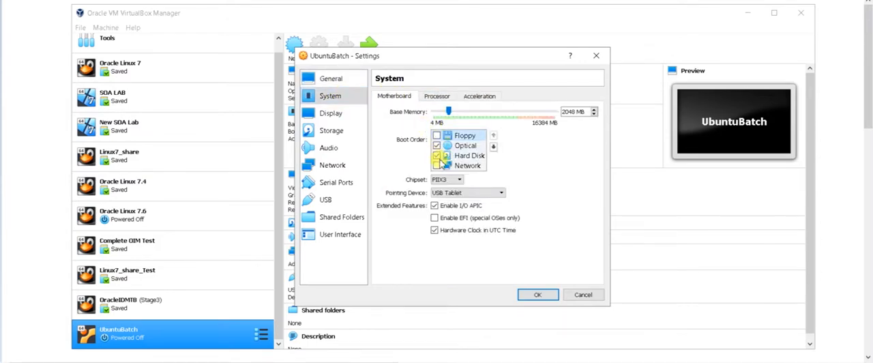
left_click(469, 157)
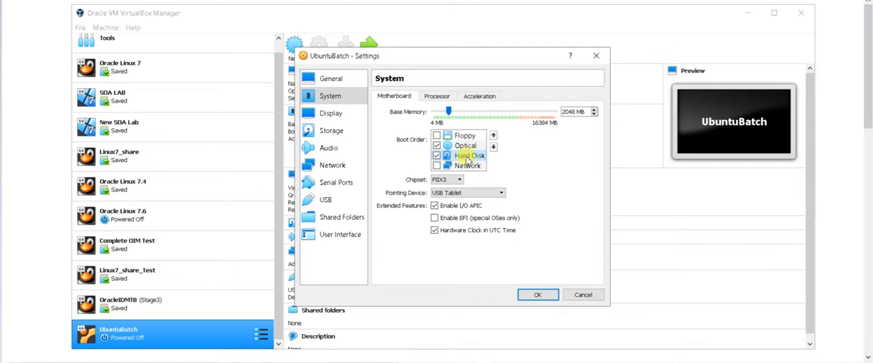
left_click(493, 135)
left_click(493, 135)
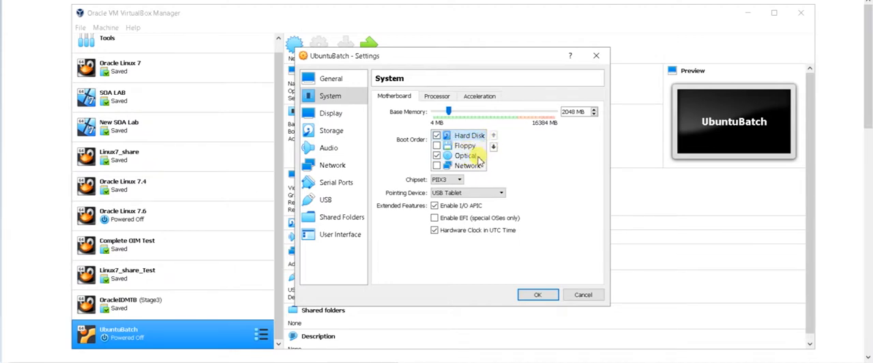
left_click(440, 99)
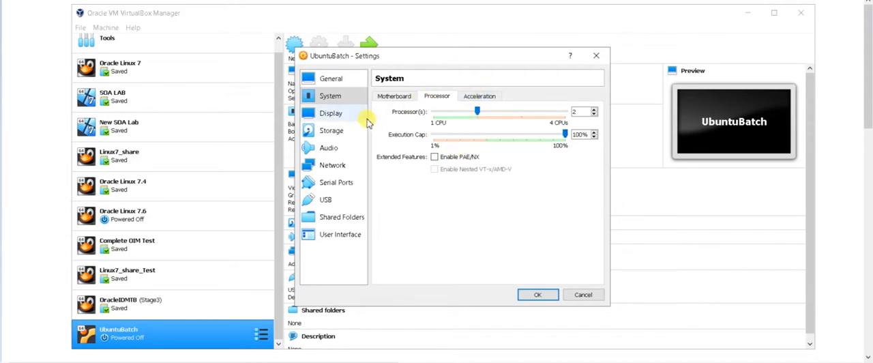
Review the machine's Display, Storage, Audio, Network, Serial Ports, USB and Shared Folders settings
left_click(320, 114)
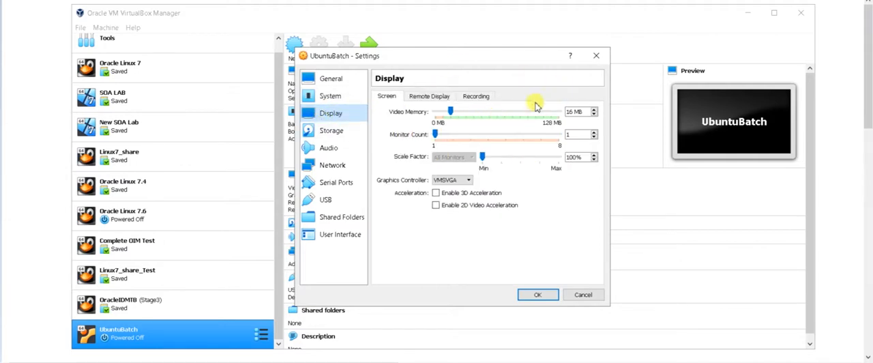
left_click(310, 132)
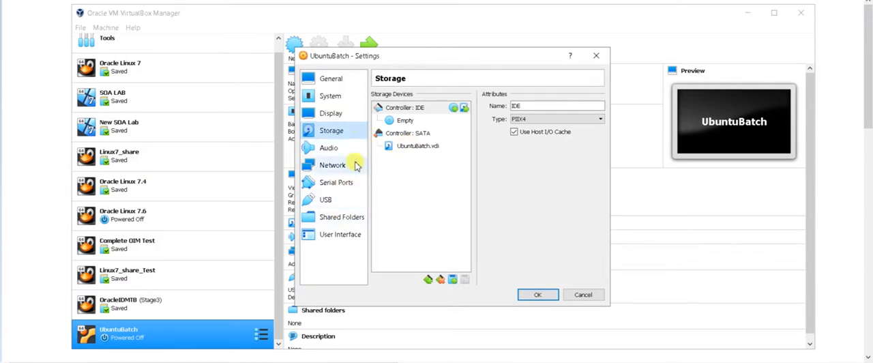
left_click(331, 147)
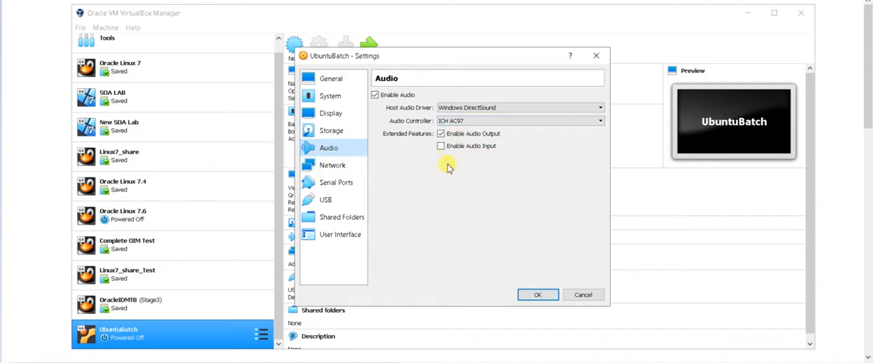
left_click(341, 171)
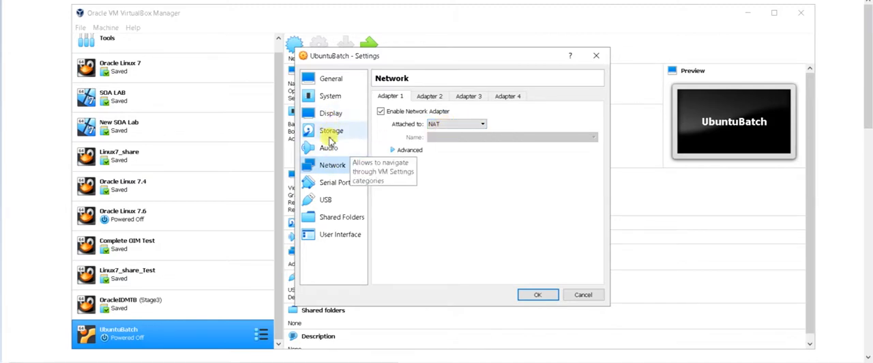
left_click(336, 182)
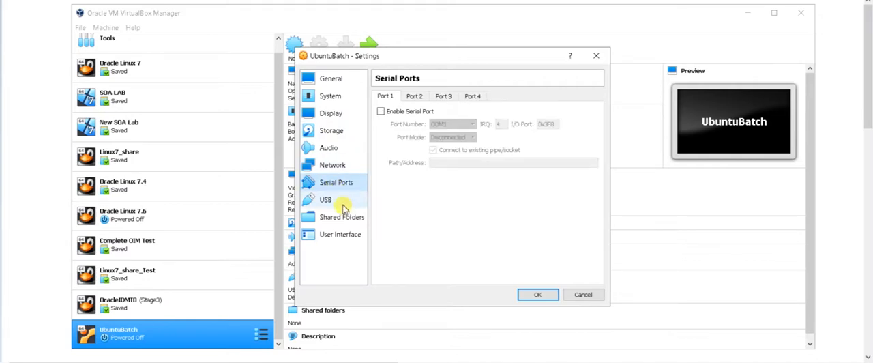
left_click(337, 202)
left_click(338, 217)
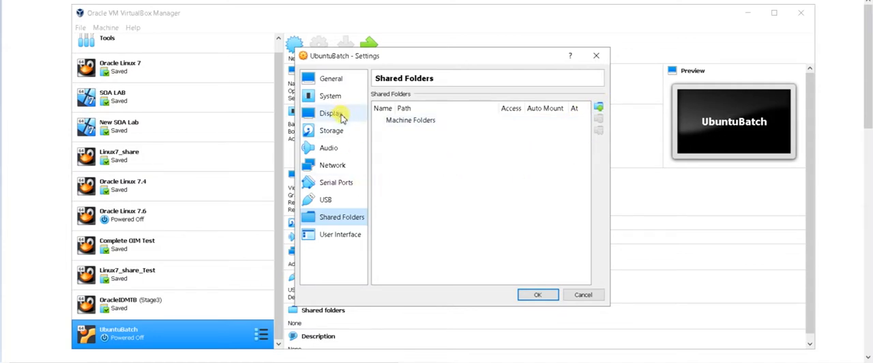
Attach the ubuntu-18.04.3-desktop-amd64 image from the Ubuntu 18_My_newBatch folder to the empty IDE optical drive and save the machine settings
left_click(331, 134)
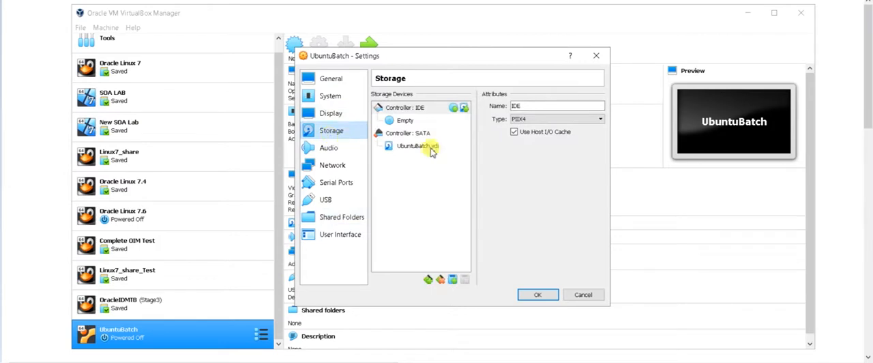
left_click(399, 120)
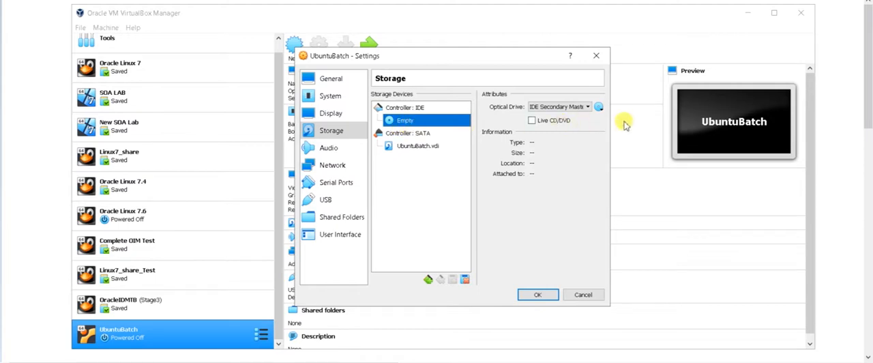
left_click(599, 109)
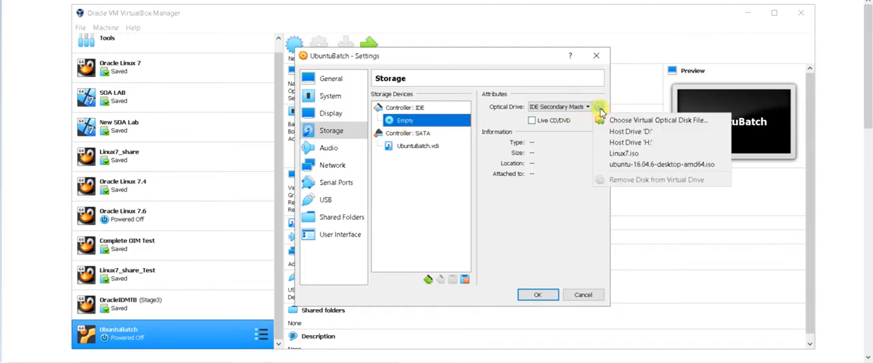
left_click(653, 123)
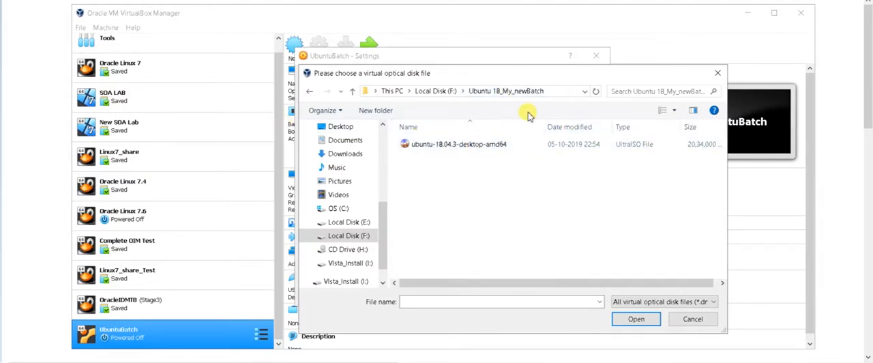
double_click(461, 146)
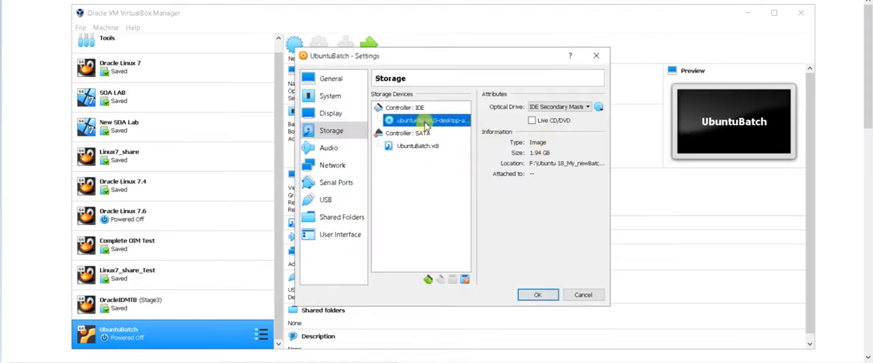
left_click(539, 295)
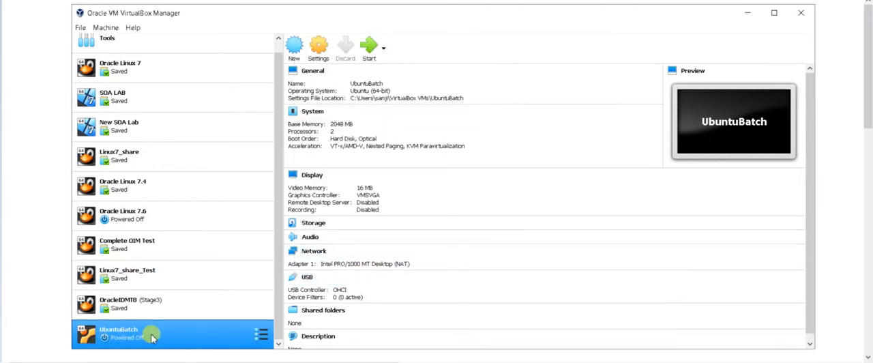
Start the UbuntuBatch machine, maximize its window, and choose English as the boot language
left_click(369, 53)
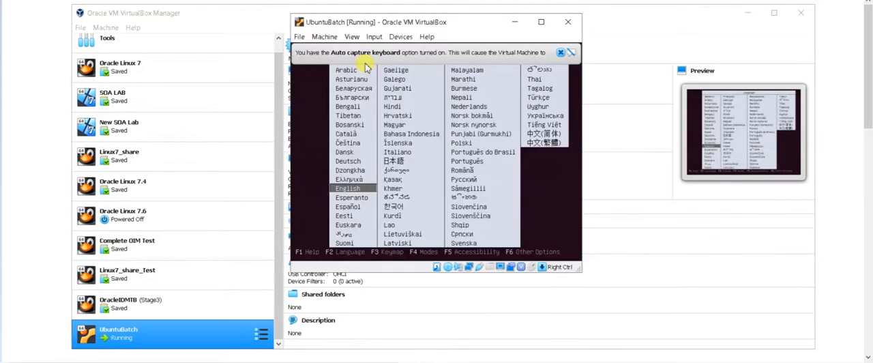
left_click(541, 23)
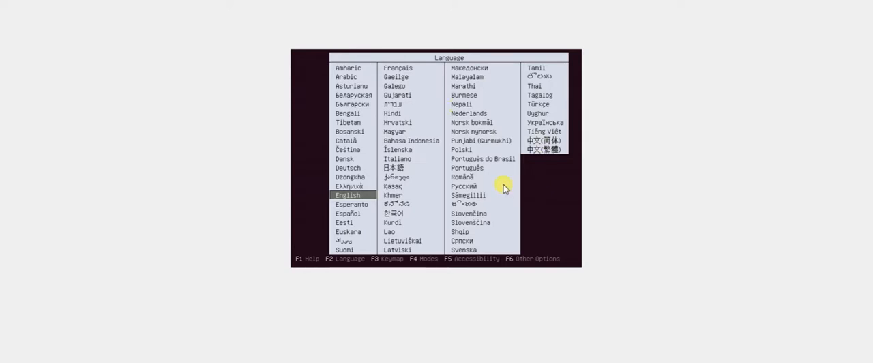
key("Return")
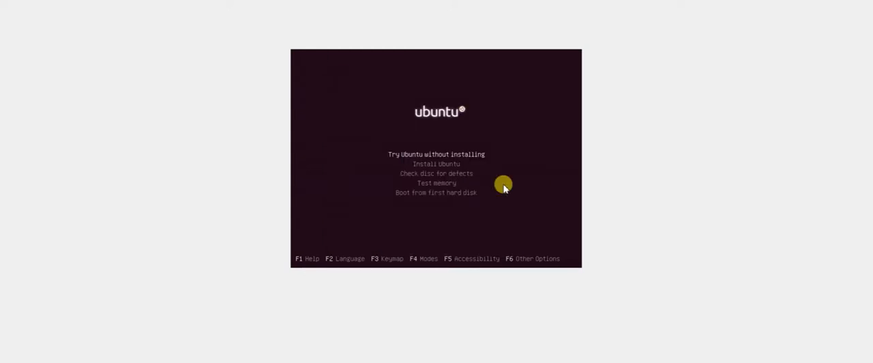
Boot the Ubuntu disc with the Try Ubuntu without installing option
key("Down")
key("Up")
key("Down")
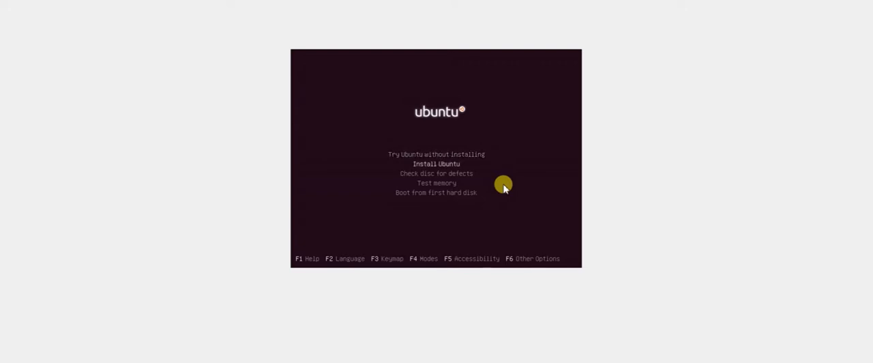
key("Up")
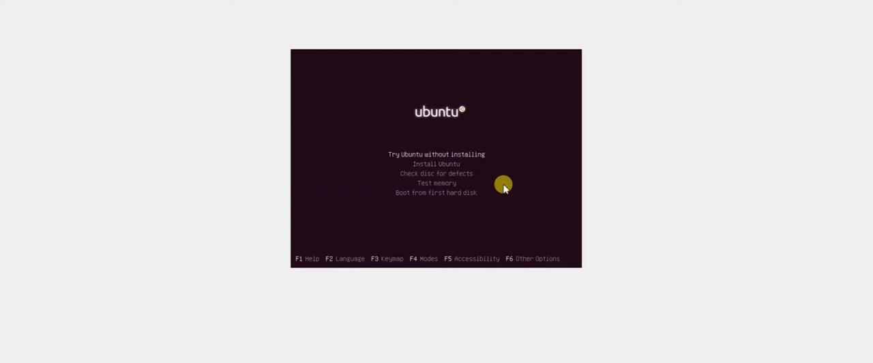
key("Return")
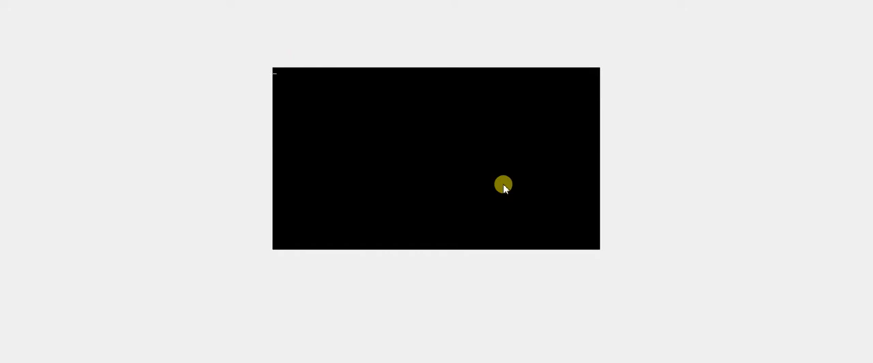